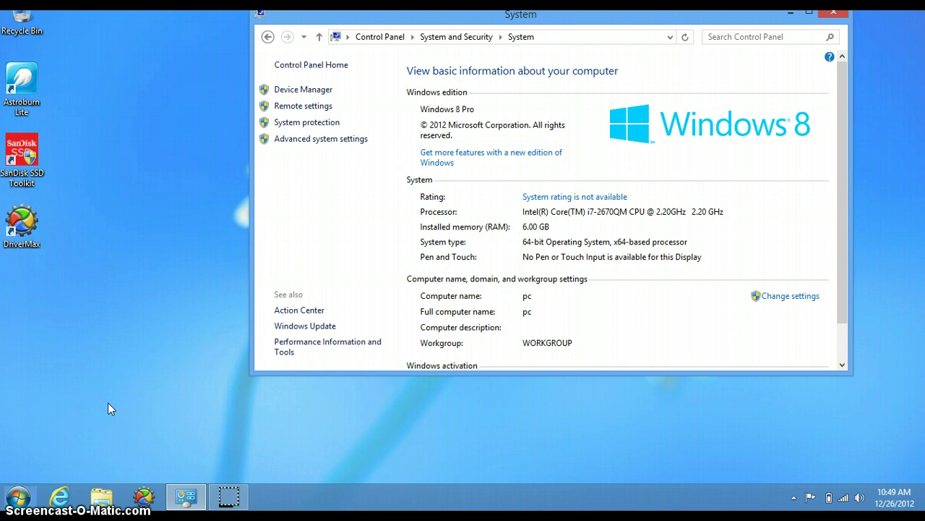
Launch Internet Explorer from the taskbar, opening the MSN for Windows 8 start page.
{"action": "left_click", "coordinate": [59, 496]}
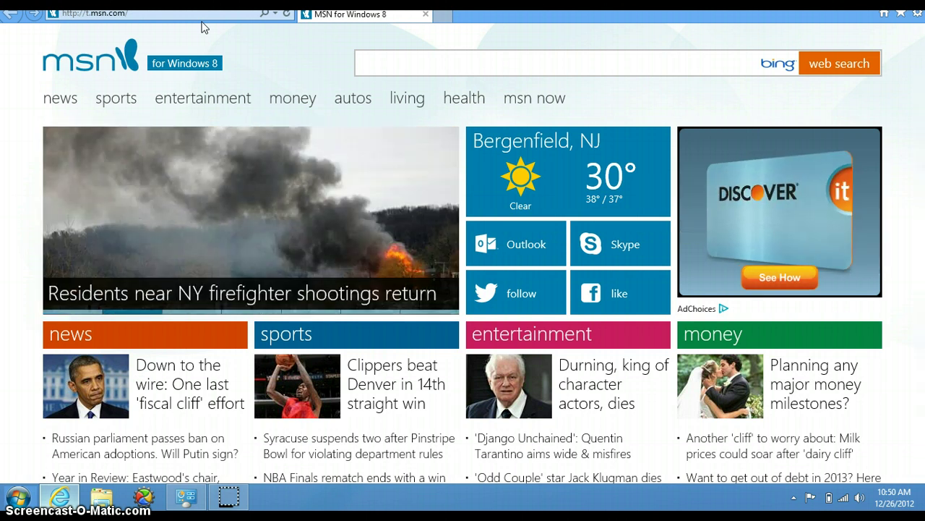
Go to the google.com homepage from the address bar.
{"action": "left_click", "coordinate": [202, 20]}
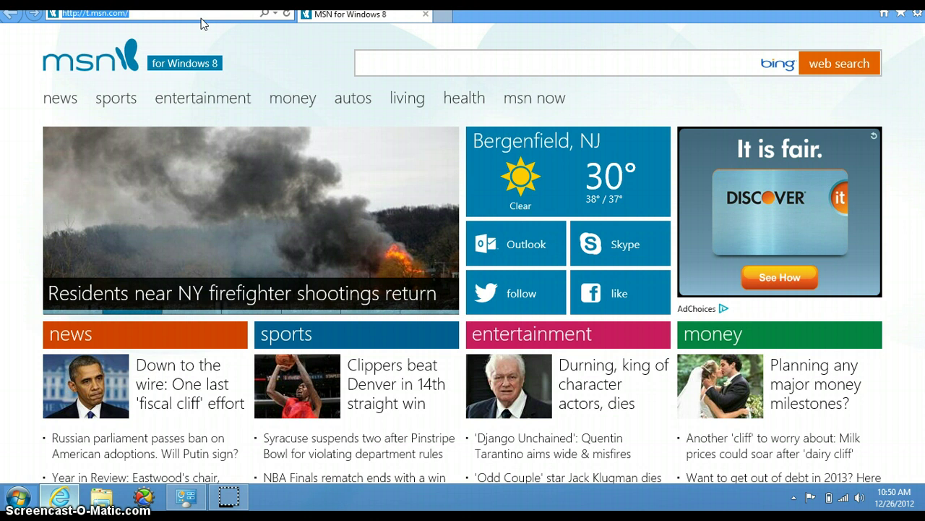
{"action": "type", "text": "google"}
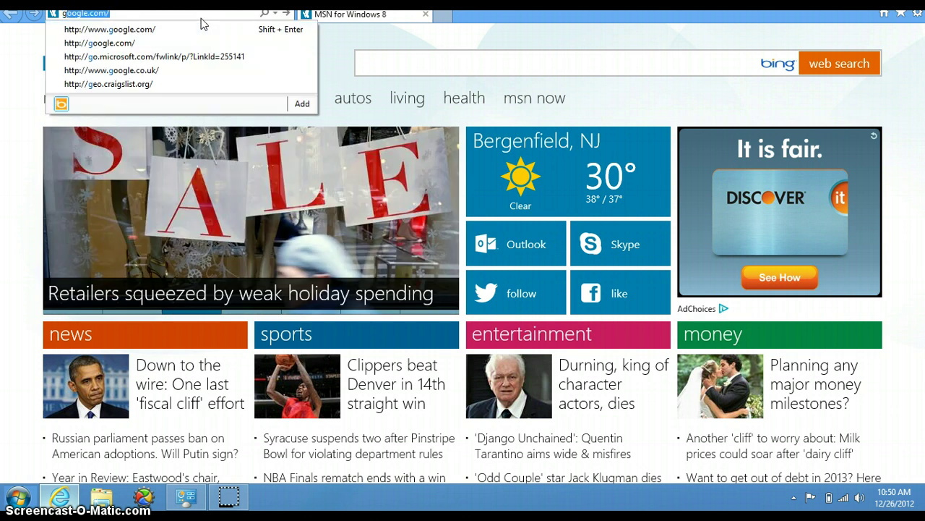
{"action": "key", "text": "Down"}
{"action": "key", "text": "Return"}
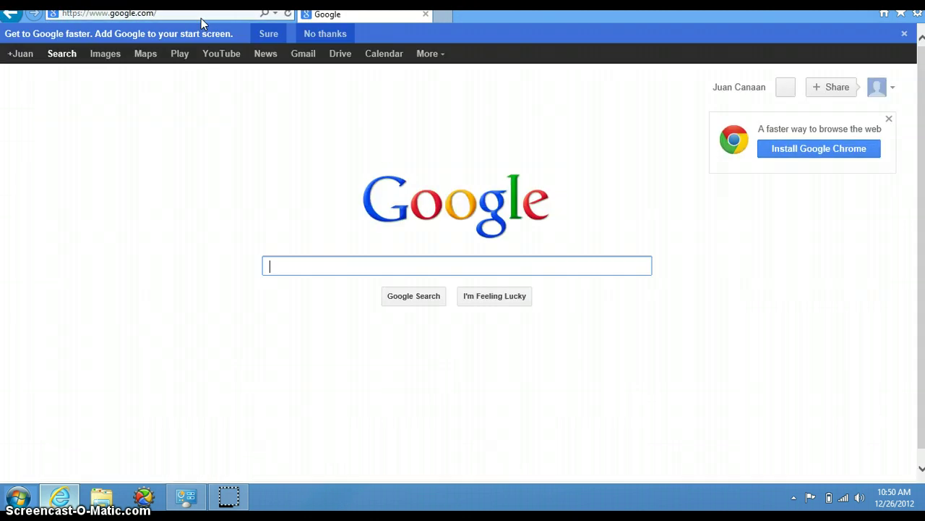
Search Google for 'daemon tools lite'.
{"action": "left_click", "coordinate": [314, 223]}
{"action": "left_click", "coordinate": [316, 265]}
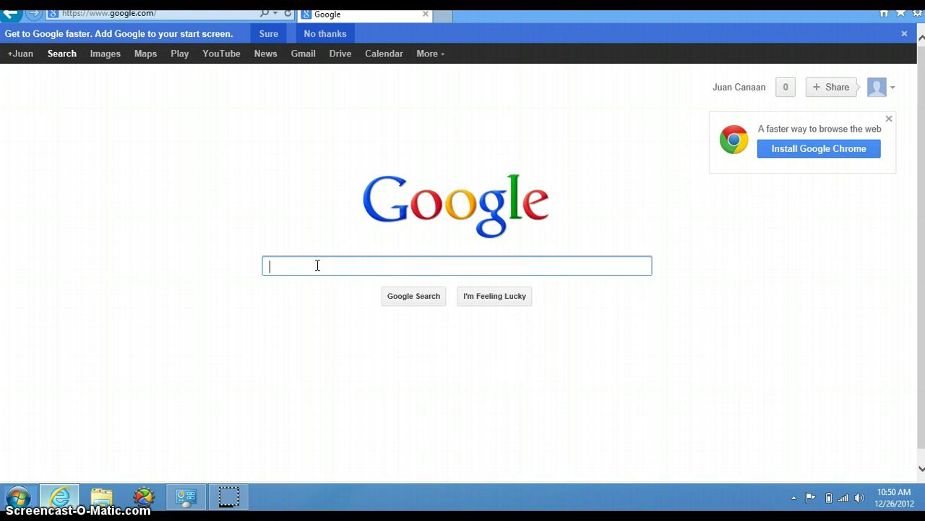
{"action": "type", "text": "da"}
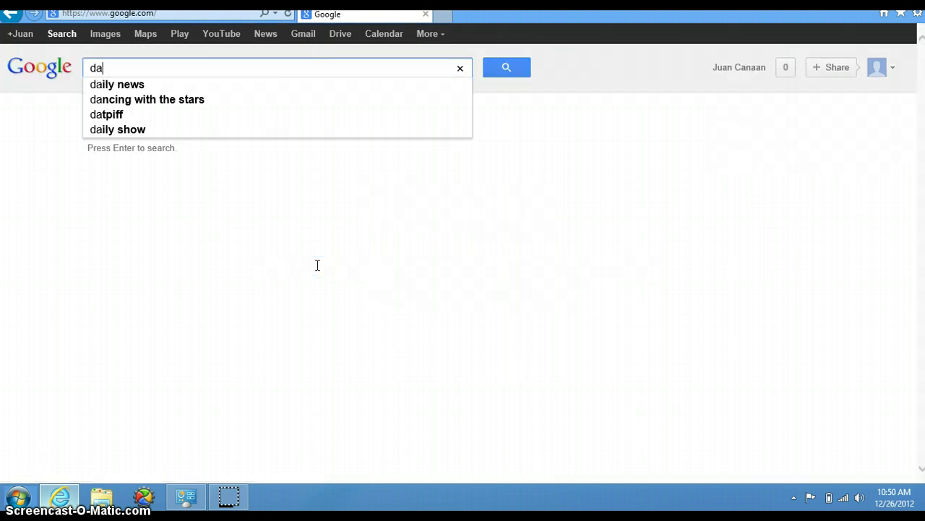
{"action": "type", "text": "e"}
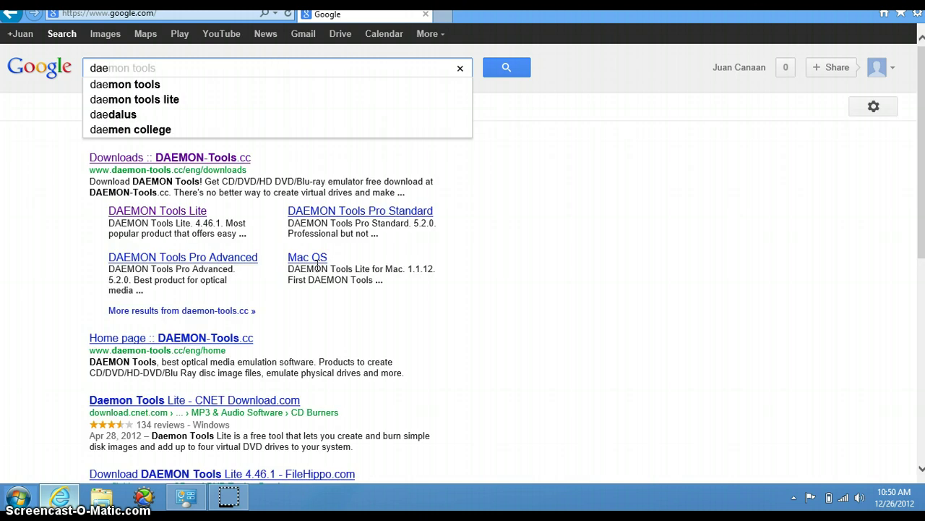
{"action": "type", "text": "mon "}
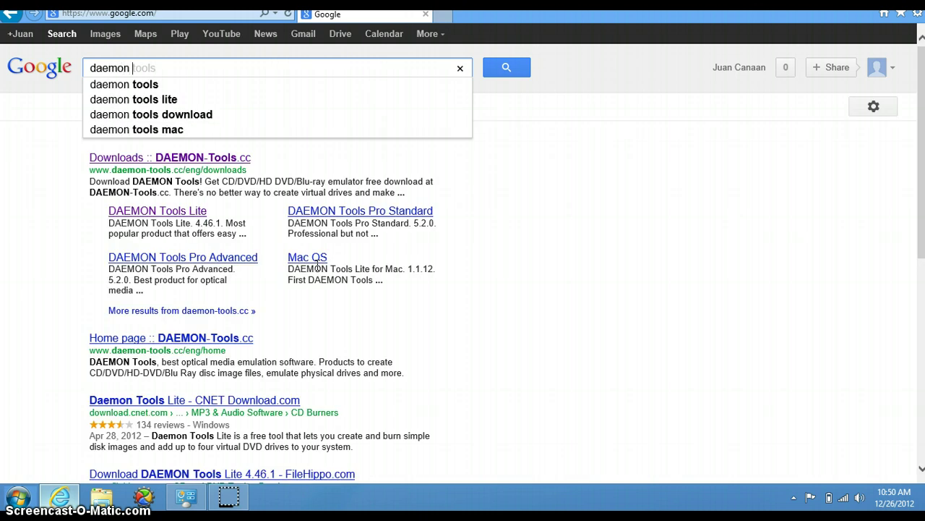
{"action": "type", "text": "t"}
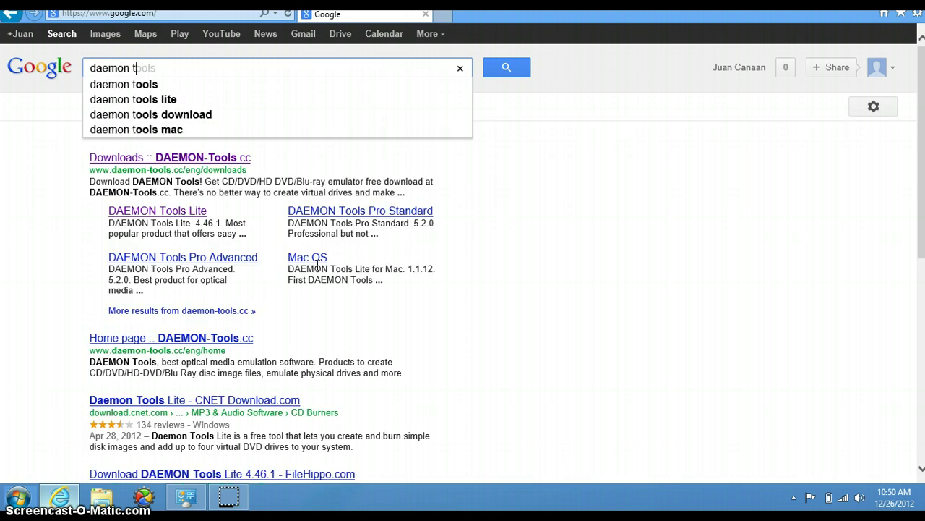
{"action": "type", "text": "ools "}
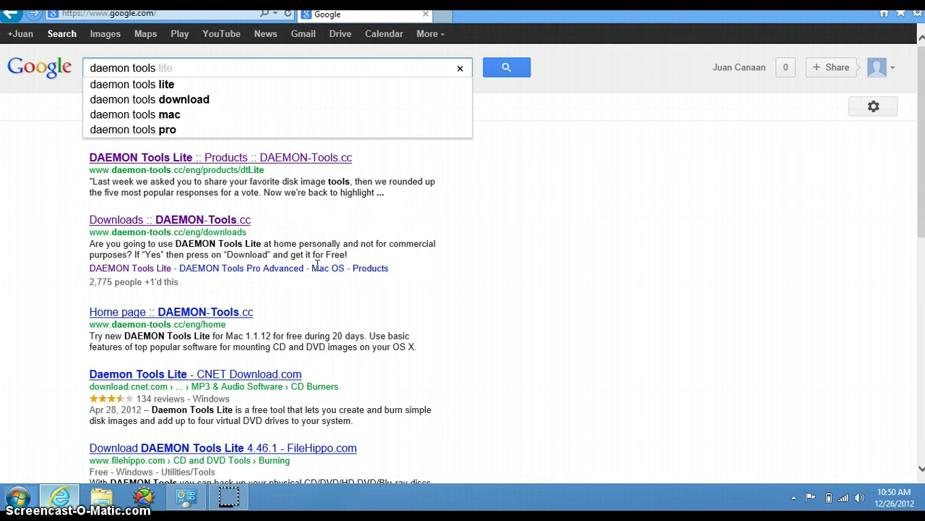
{"action": "type", "text": "lite"}
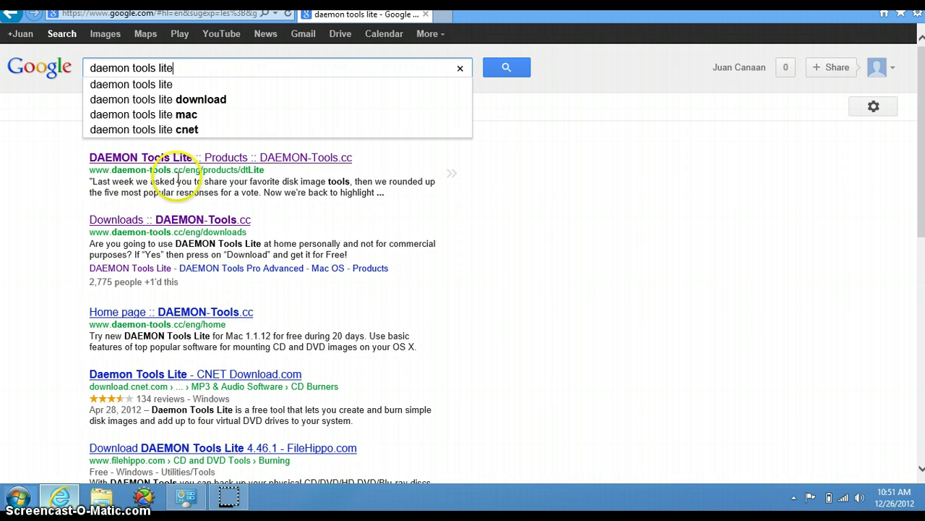
Download the DAEMON Tools Lite 4.46.1 installer via the Disc-Tools link and run it.
{"action": "left_click", "coordinate": [202, 158]}
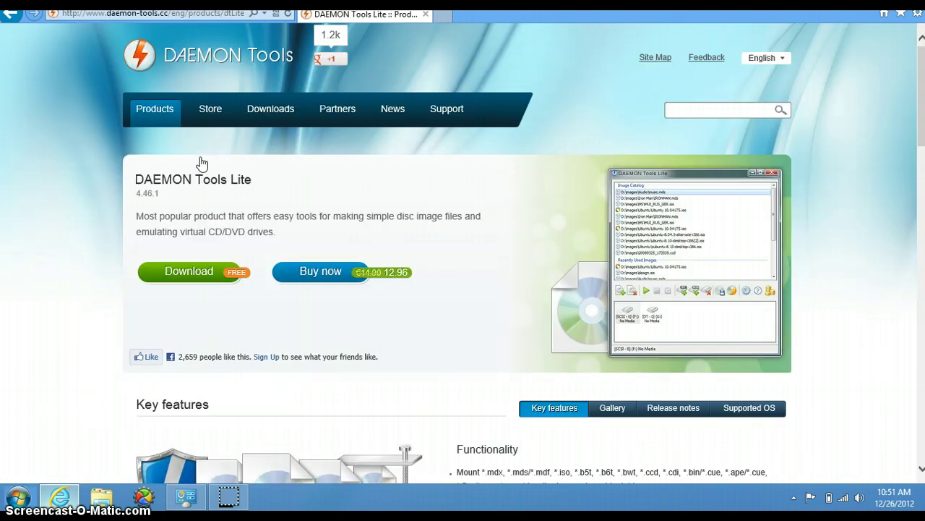
{"action": "left_click", "coordinate": [186, 269]}
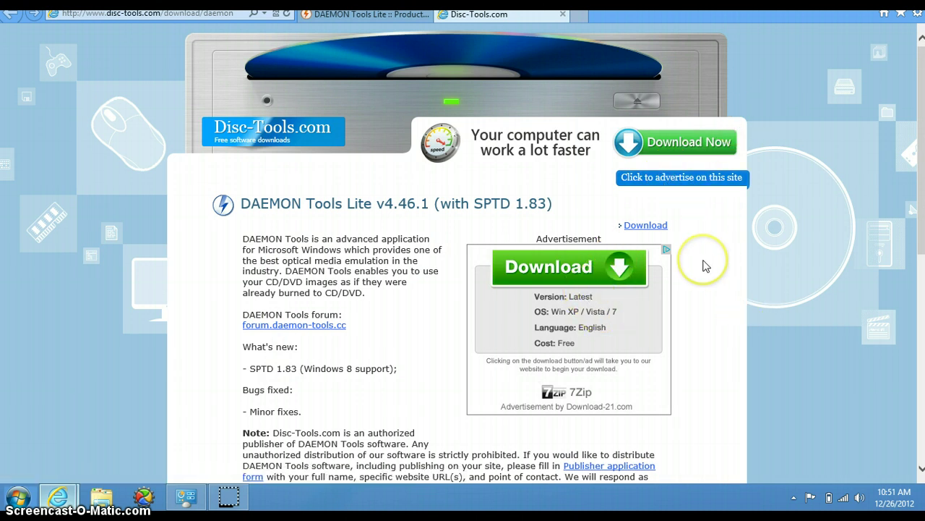
{"action": "left_click", "coordinate": [635, 229]}
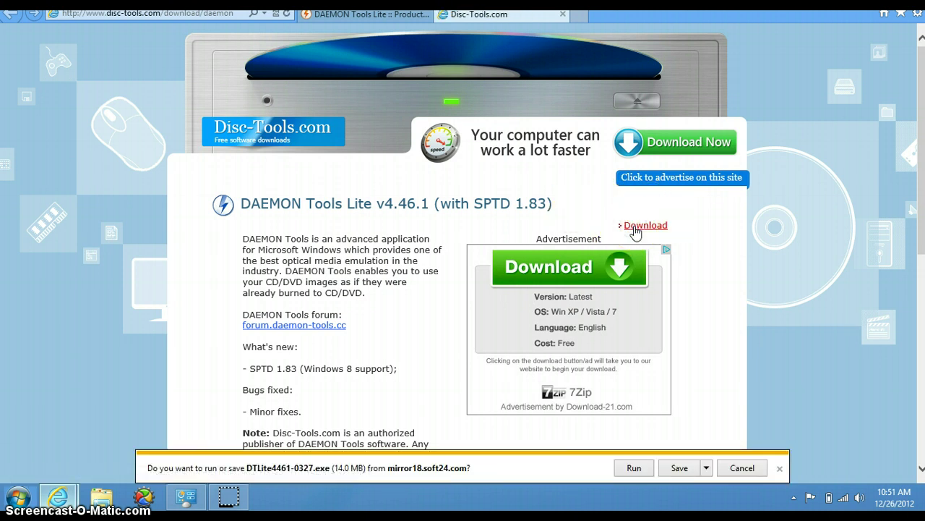
{"action": "left_click", "coordinate": [634, 468]}
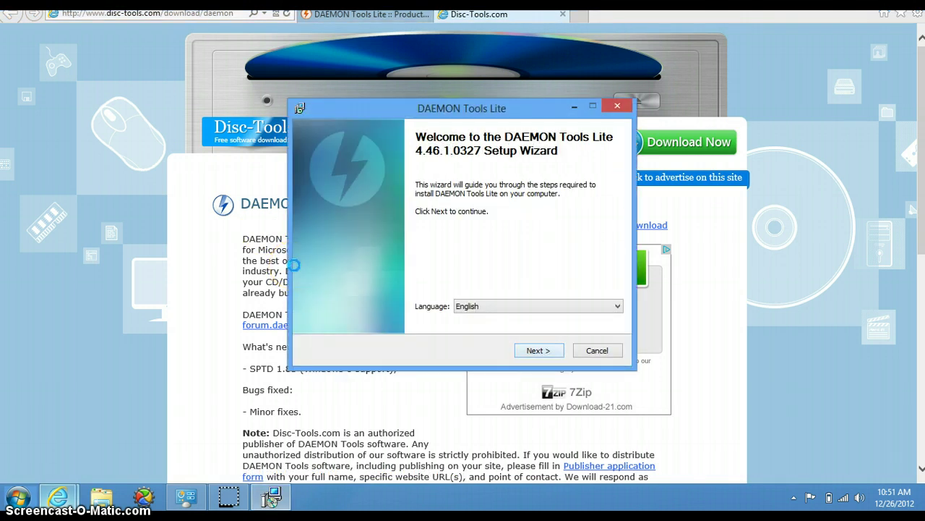
Accept the licence agreement and choose the free personal-use licence.
{"action": "left_click", "coordinate": [534, 349]}
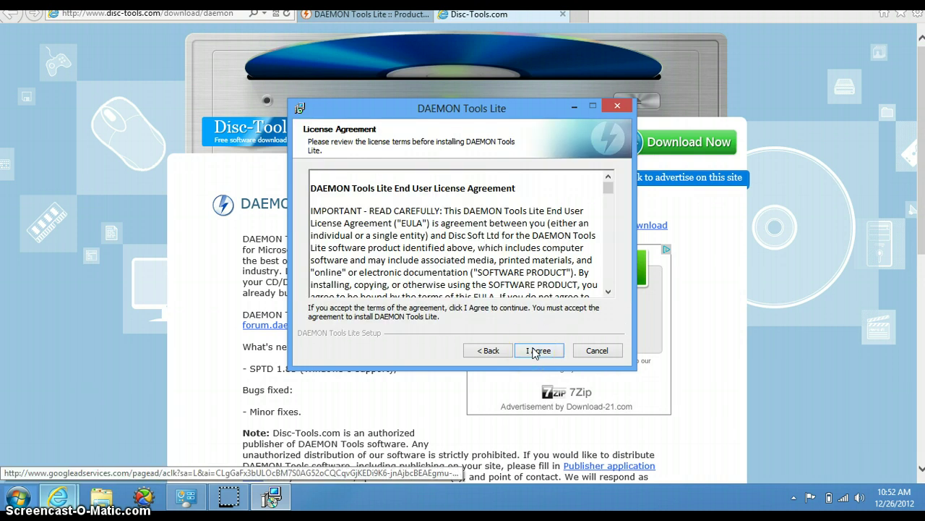
{"action": "left_click", "coordinate": [535, 352]}
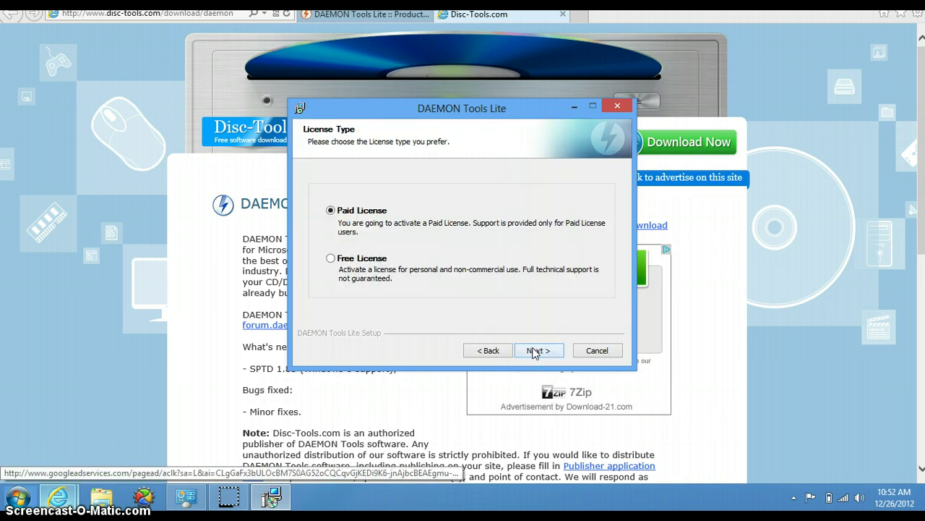
{"action": "left_click", "coordinate": [331, 259]}
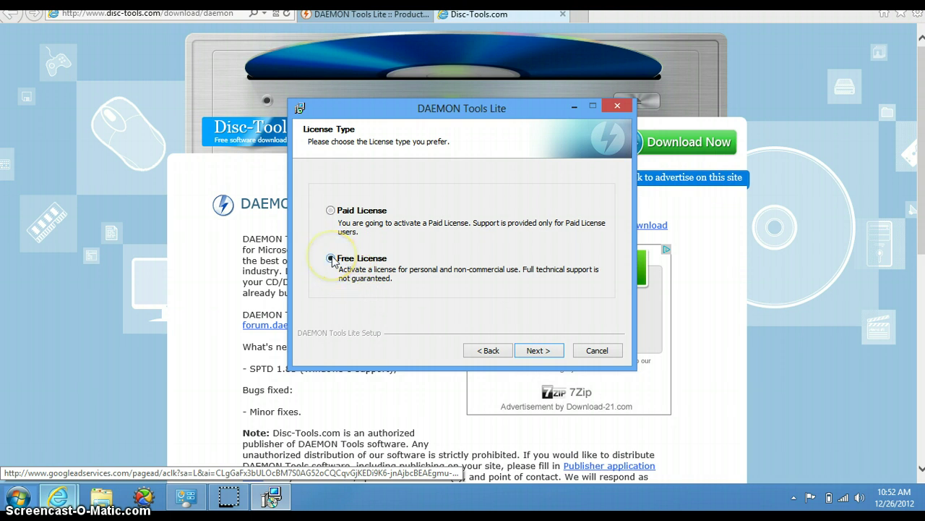
{"action": "left_click", "coordinate": [535, 351]}
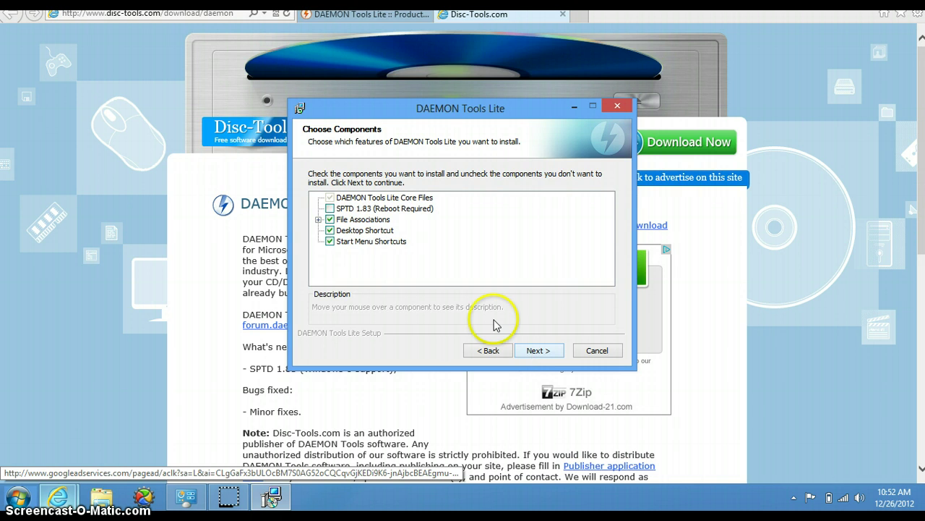
Keep the default components and decline the bundled RealPlayer and Pokki Start Menu offers.
{"action": "left_click", "coordinate": [544, 351]}
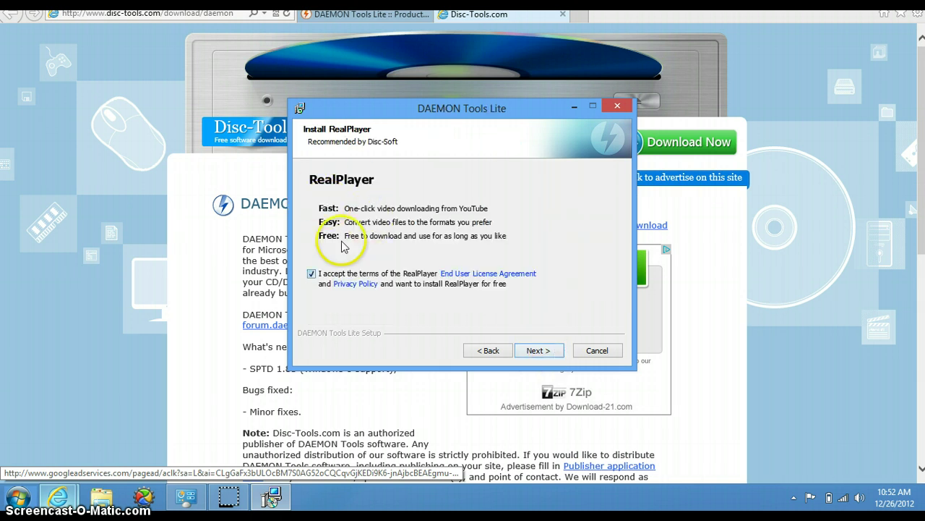
{"action": "left_click", "coordinate": [311, 273]}
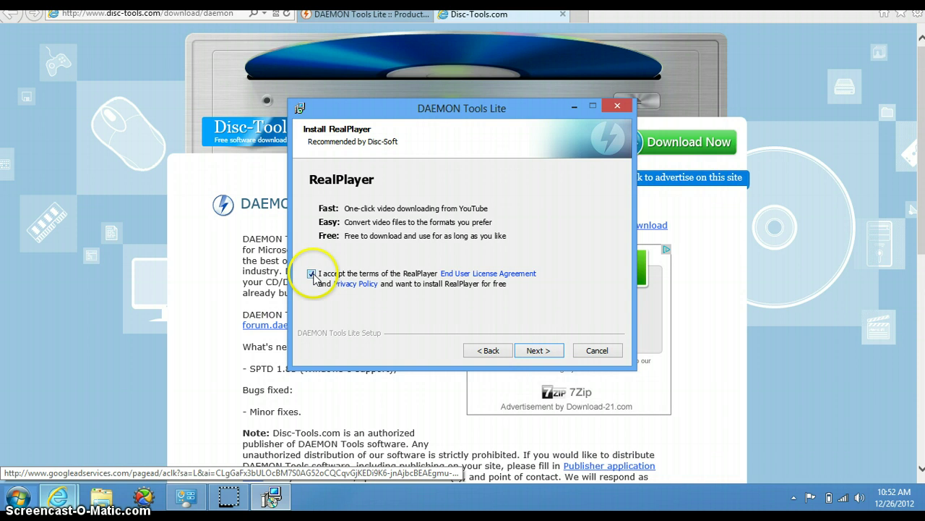
{"action": "left_click", "coordinate": [548, 352]}
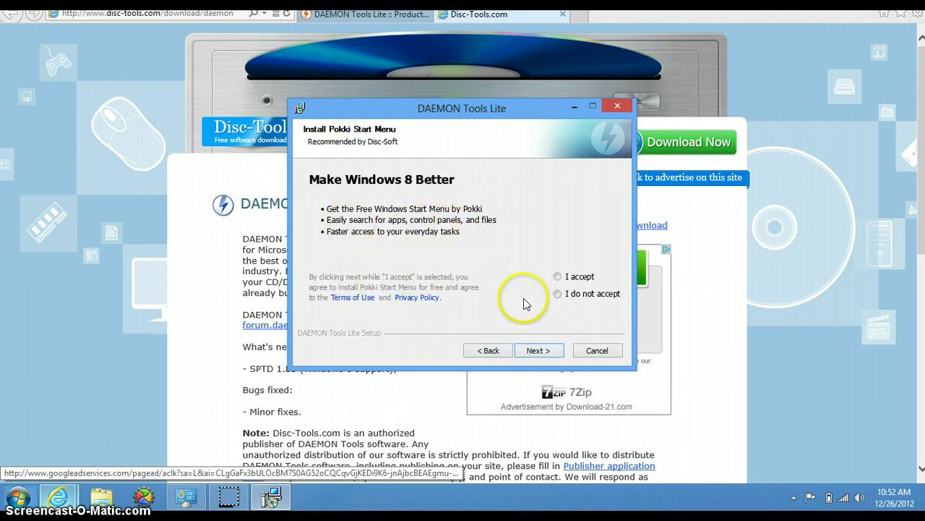
{"action": "left_click", "coordinate": [557, 294]}
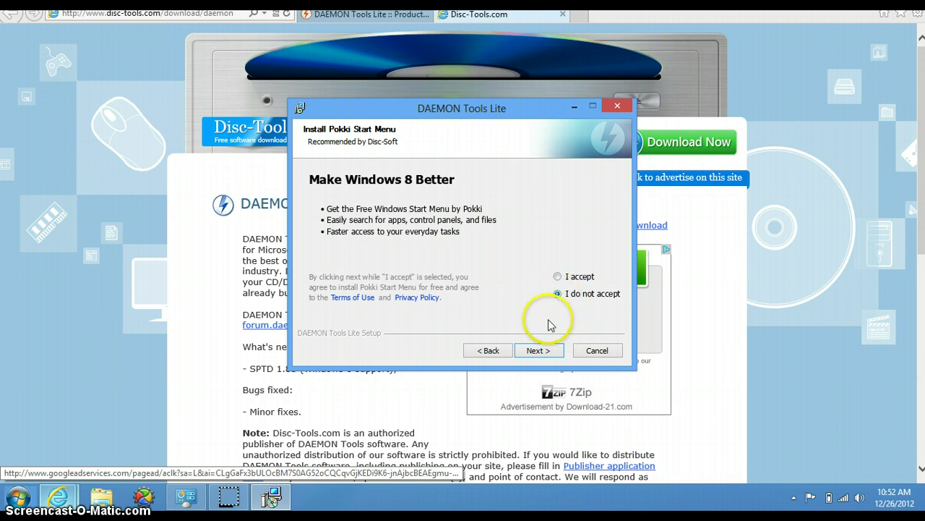
{"action": "left_click", "coordinate": [538, 350]}
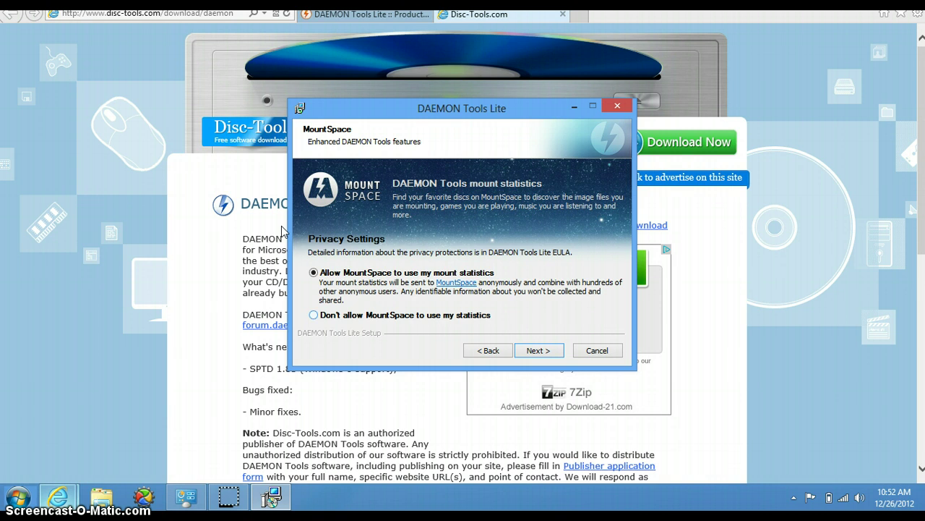
Refuse MountSpace statistics sharing and install into the default Program Files (x86) folder.
{"action": "left_click", "coordinate": [322, 316]}
{"action": "left_click", "coordinate": [322, 316]}
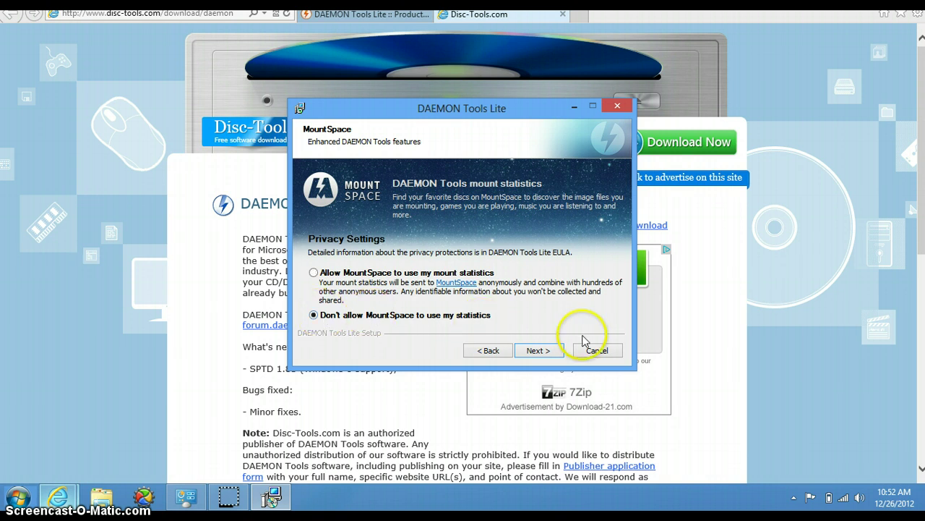
{"action": "left_click", "coordinate": [541, 354]}
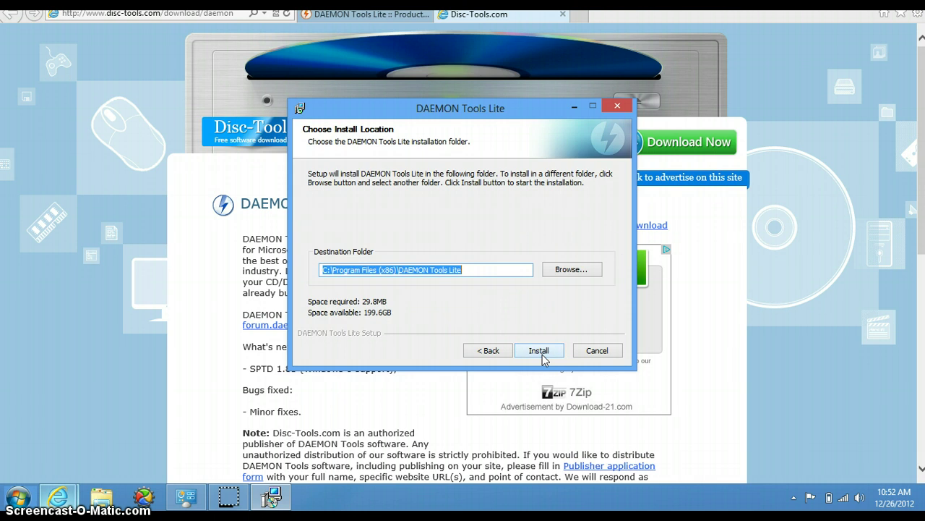
{"action": "left_click", "coordinate": [542, 354]}
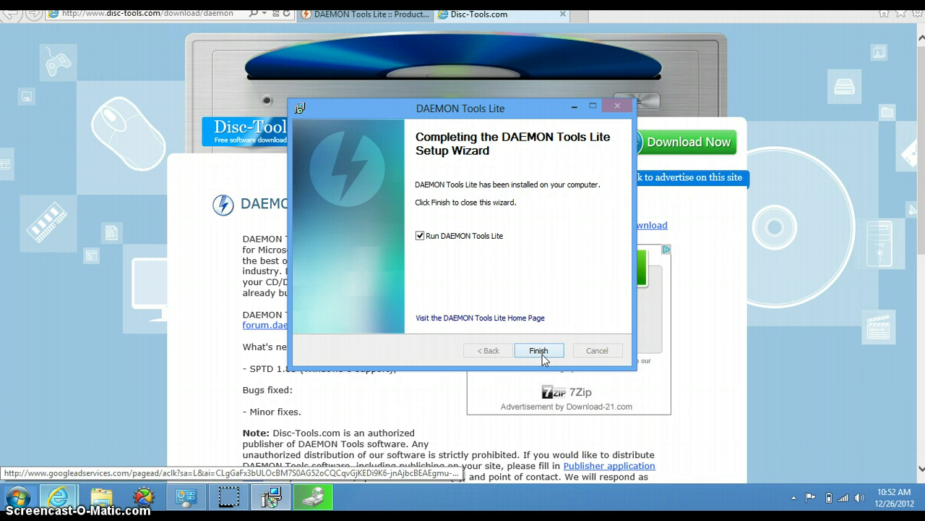
Finish setup to launch DAEMON Tools Lite, then select and deselect the update.ISO catalog entry.
{"action": "left_click", "coordinate": [543, 355]}
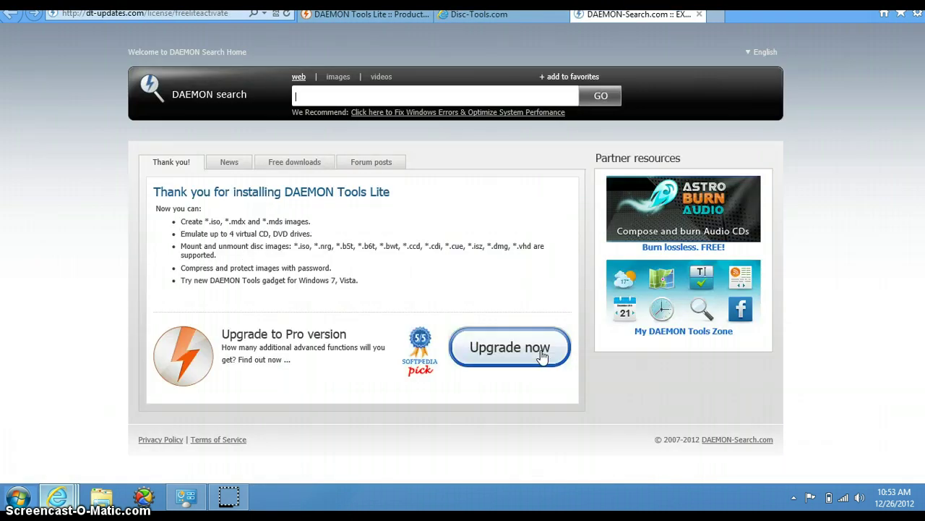
{"action": "left_click", "coordinate": [329, 271]}
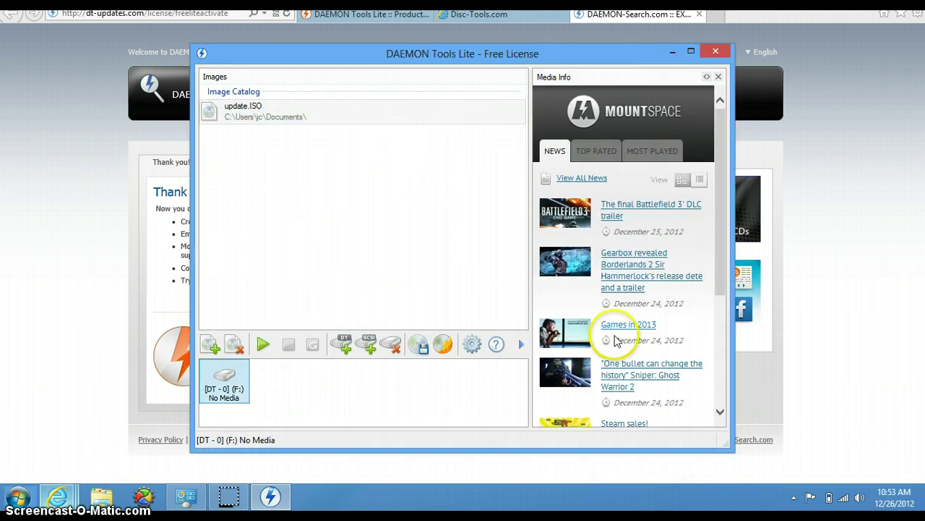
{"action": "left_click", "coordinate": [245, 120]}
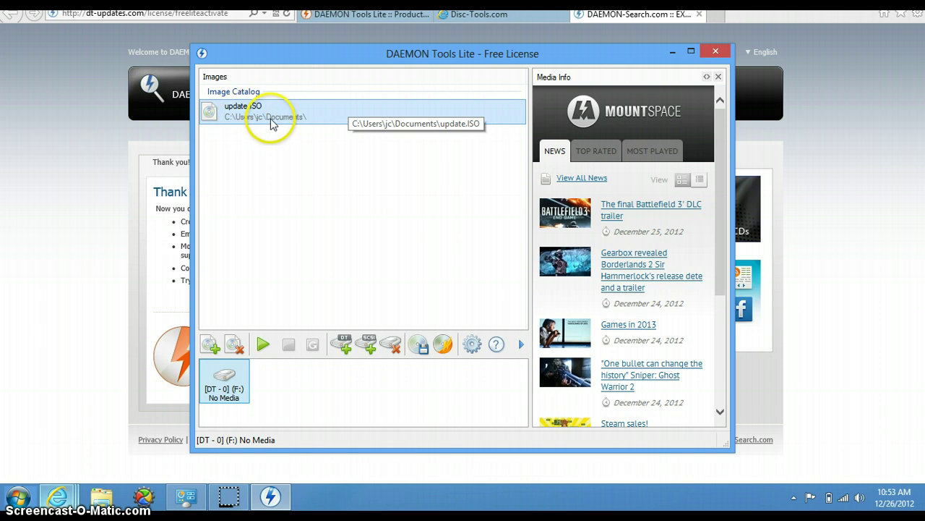
{"action": "left_click", "coordinate": [258, 134]}
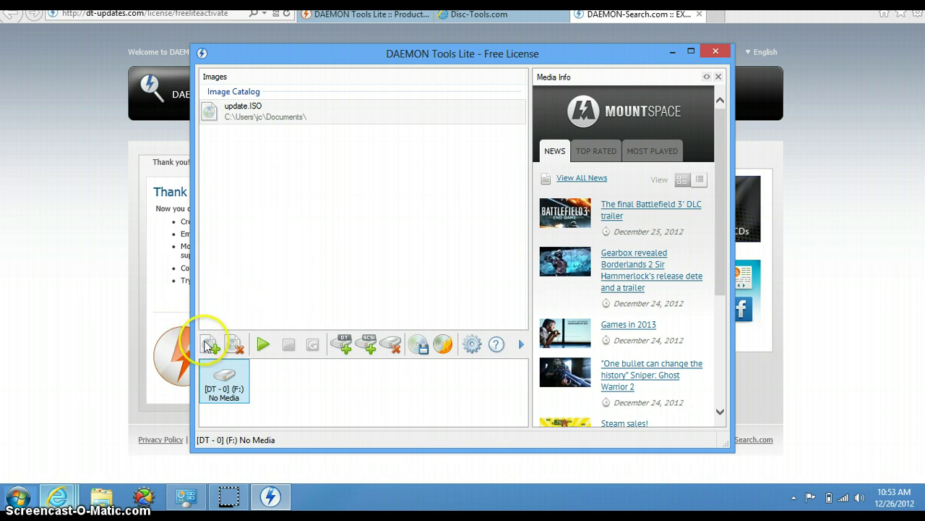
Add the 'update' ISO from the Documents folder to the Image Catalog.
{"action": "left_click", "coordinate": [210, 346]}
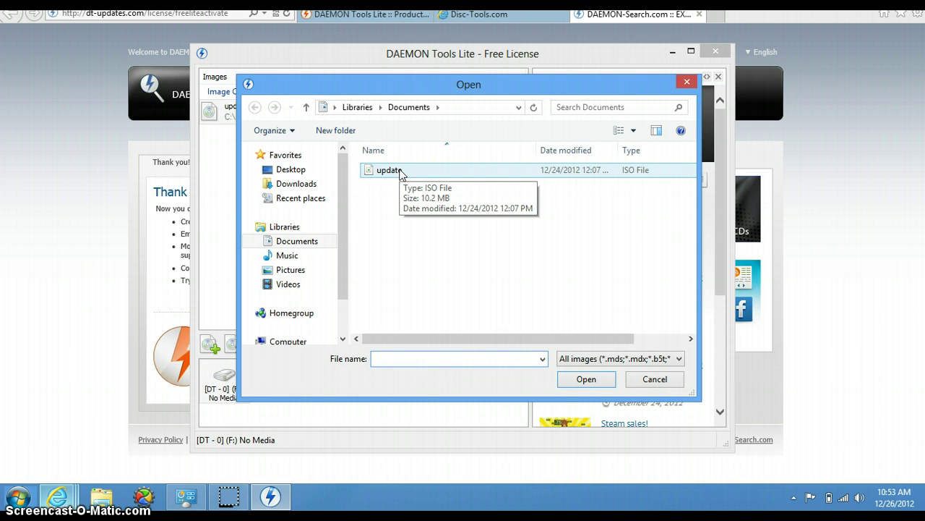
{"action": "left_click", "coordinate": [402, 172]}
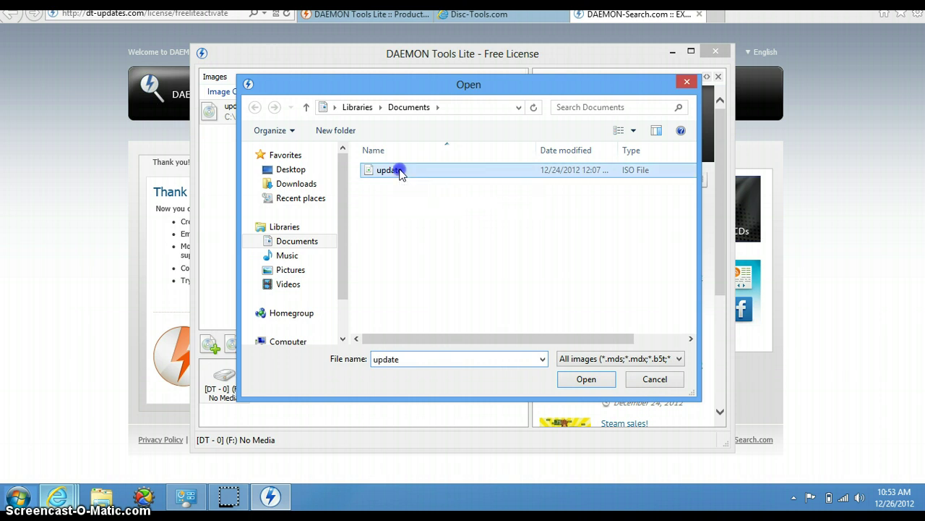
{"action": "left_click", "coordinate": [586, 379]}
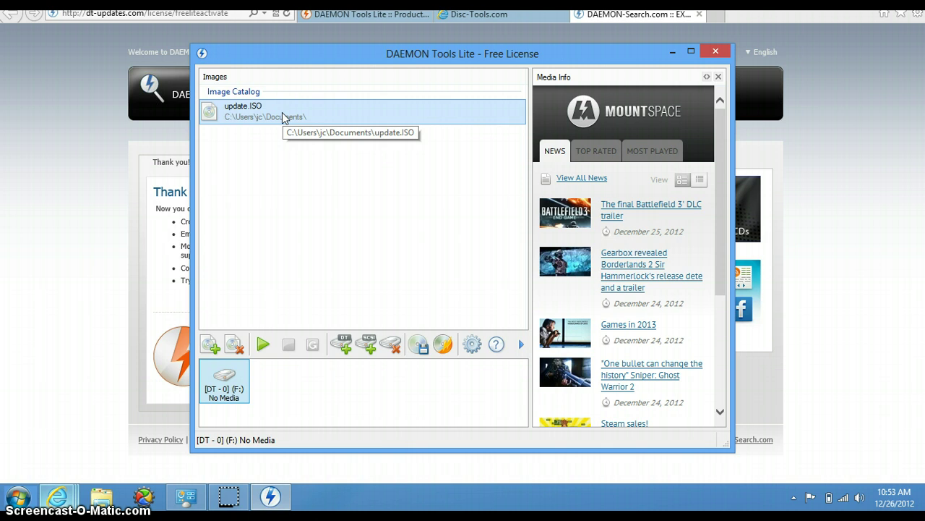
Select the update.ISO entry in the Image Catalog.
{"action": "left_click", "coordinate": [283, 117]}
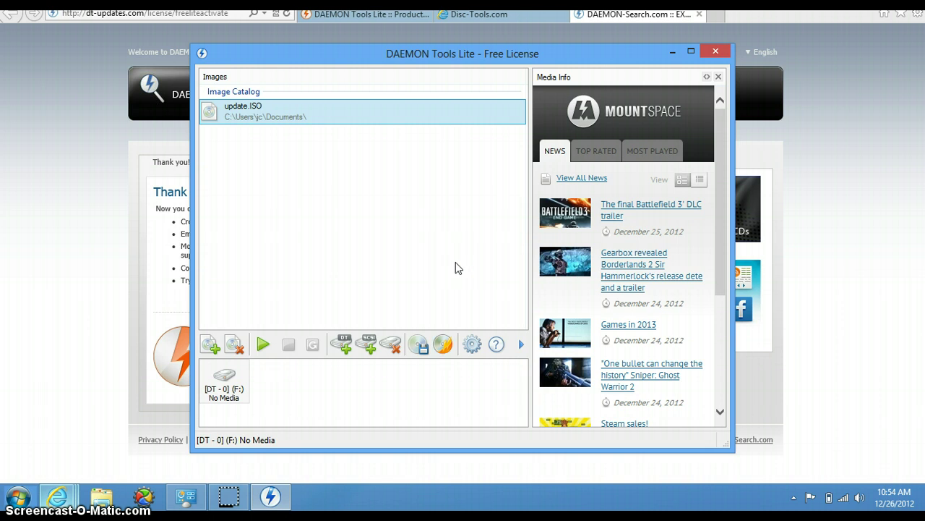
{"action": "left_click", "coordinate": [446, 345]}
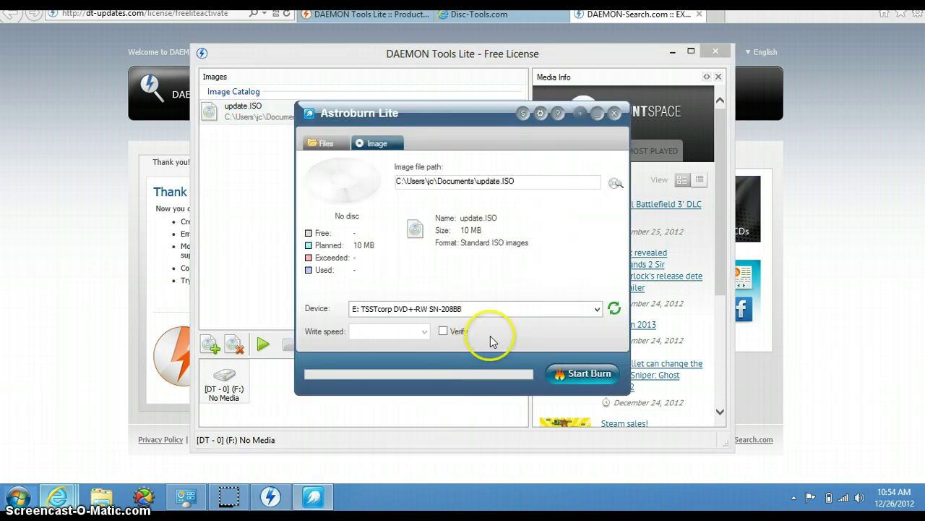
{"action": "left_click", "coordinate": [614, 114]}
{"action": "left_click", "coordinate": [436, 213]}
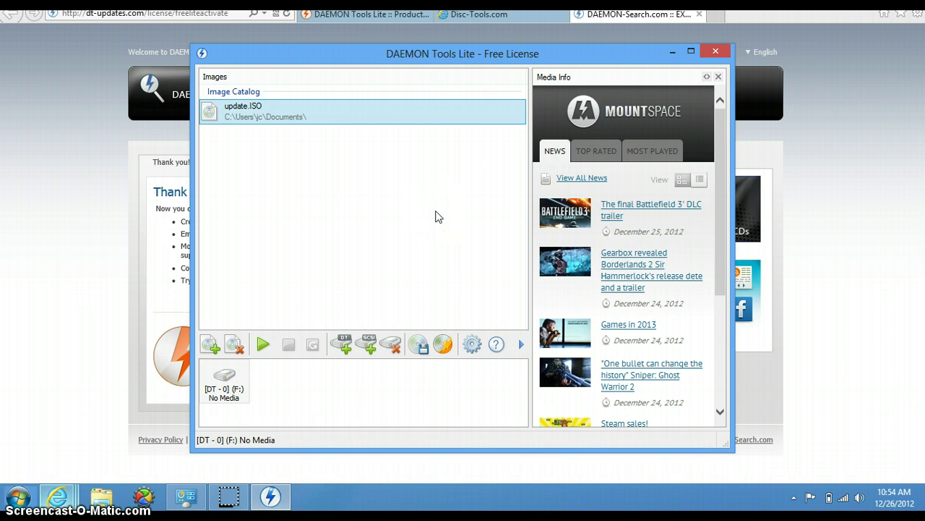